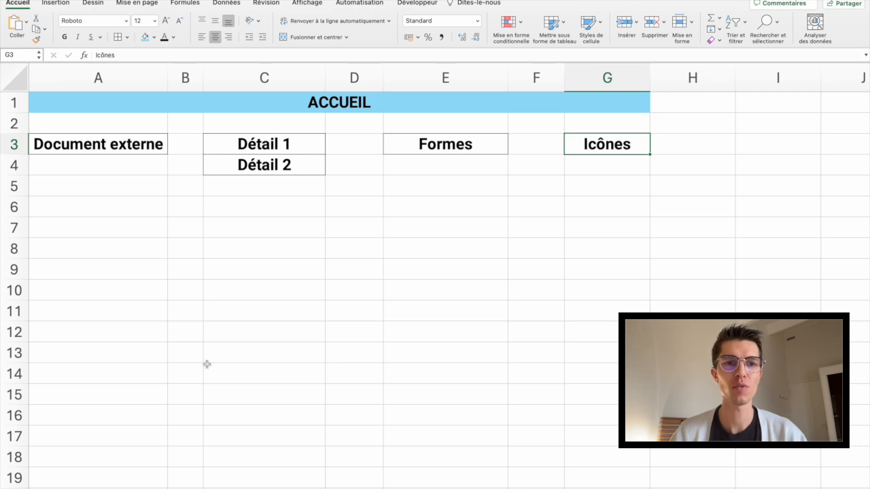
Step: Add a hyperlink on the Document externe cell A3 pointing to the existing file "06 - Document externe.docx"
click(124, 141)
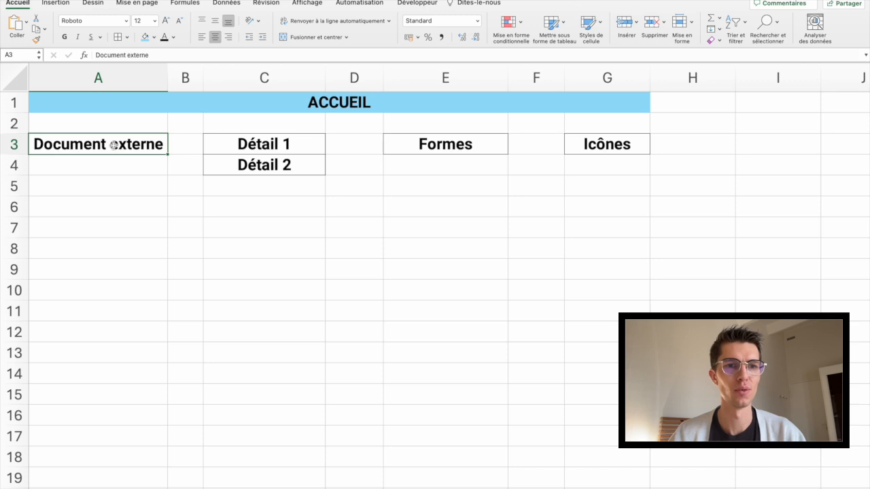
right_click(113, 145)
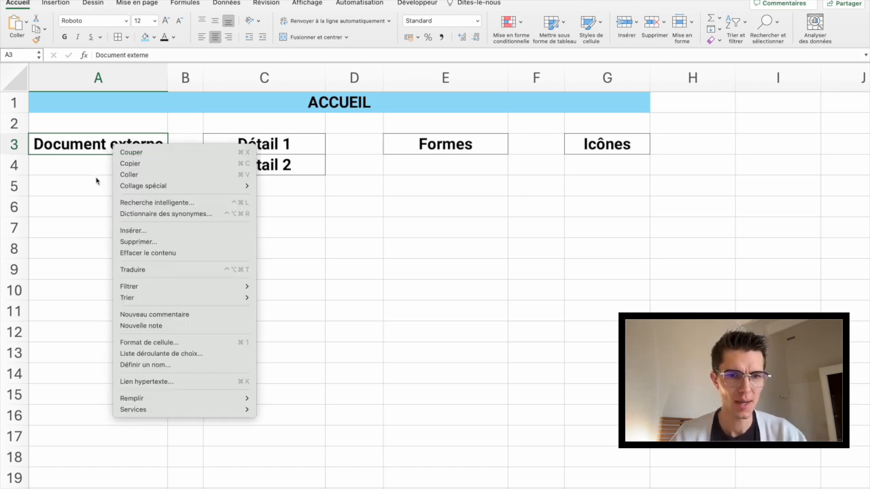
click(176, 381)
click(367, 111)
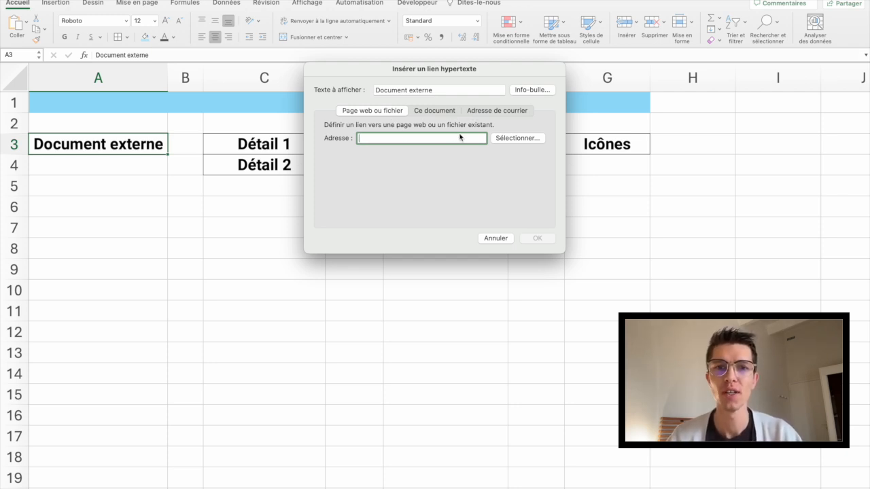
click(509, 139)
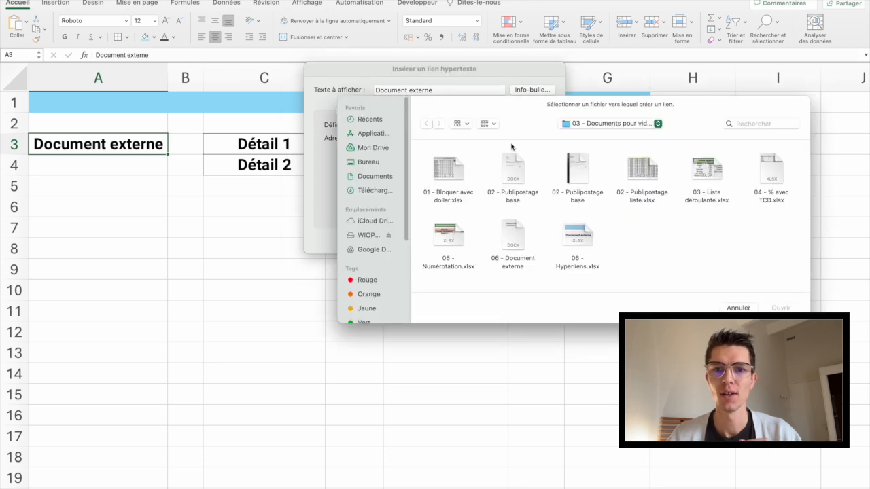
click(526, 233)
click(780, 307)
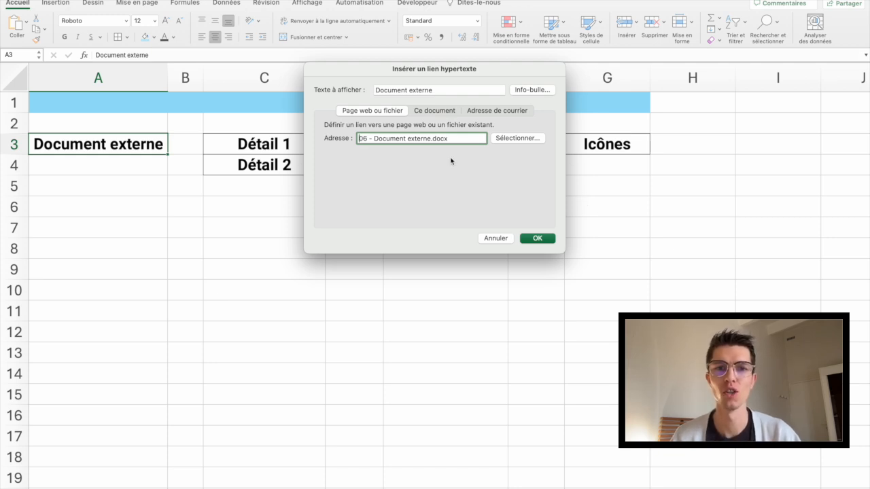
click(538, 239)
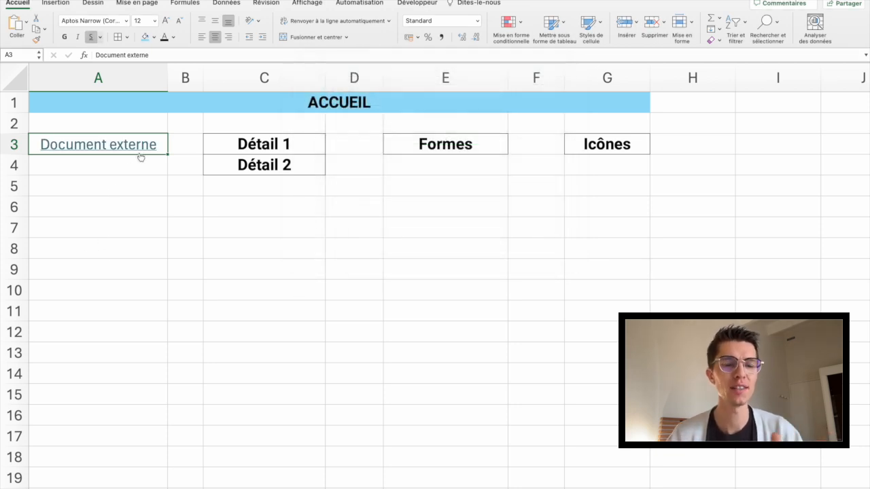
Step: Follow the Document externe link to check the Word file it opens, and switch back to the Excel workbook
mouse_move(138, 156)
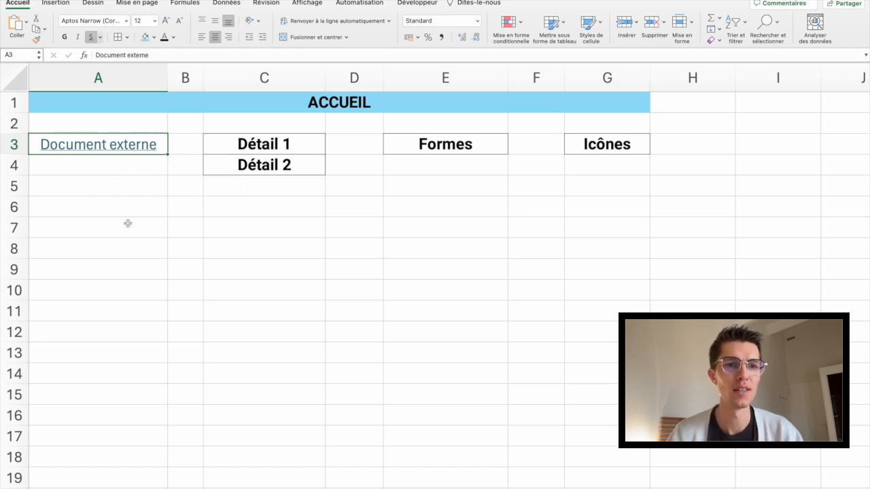
click(104, 146)
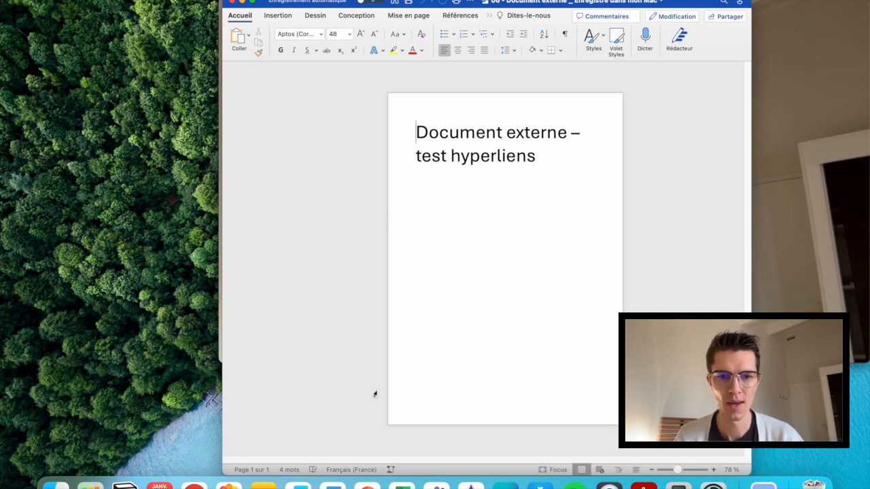
click(402, 485)
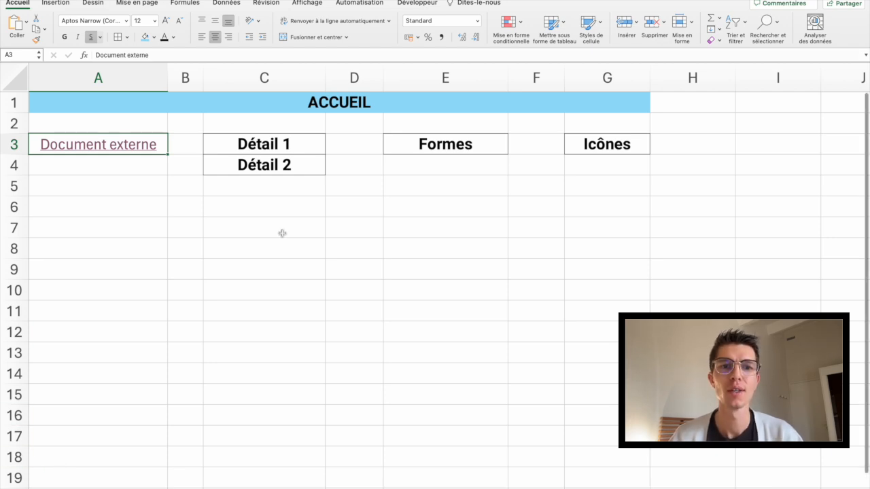
Step: Add a hyperlink on cell C3 to cell A1 of the 'Détail 1' sheet in this document
click(269, 142)
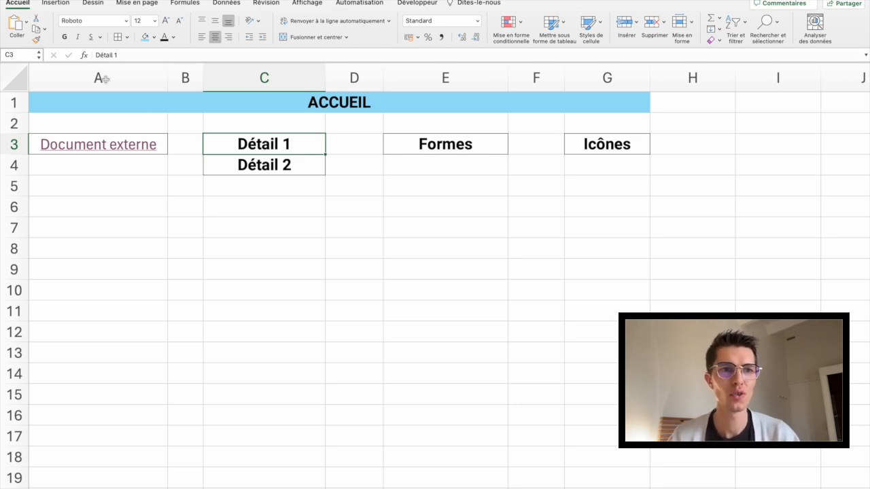
right_click(272, 149)
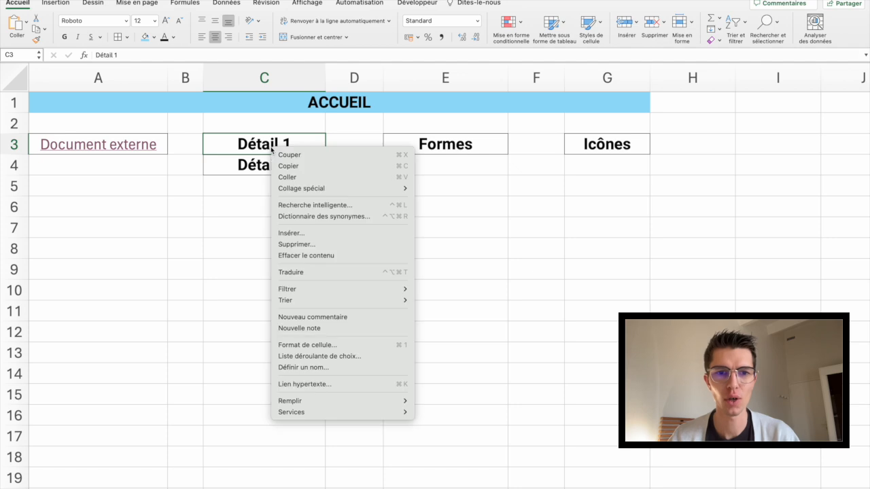
click(320, 385)
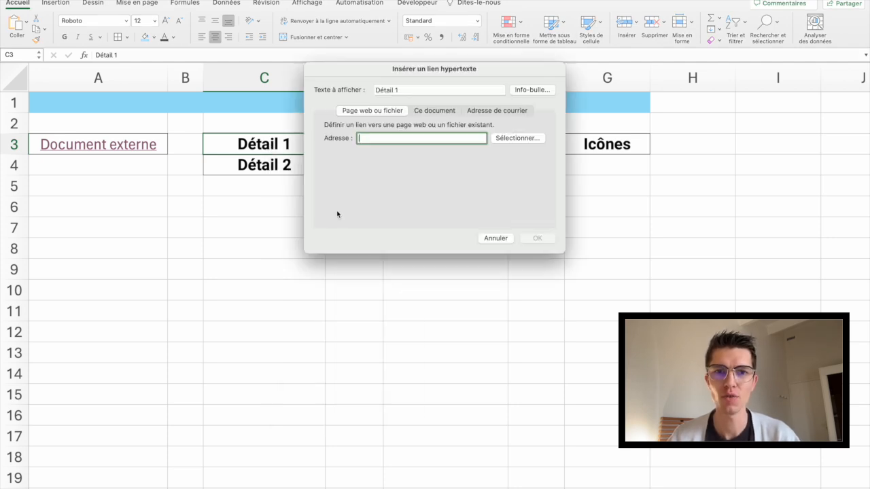
click(430, 113)
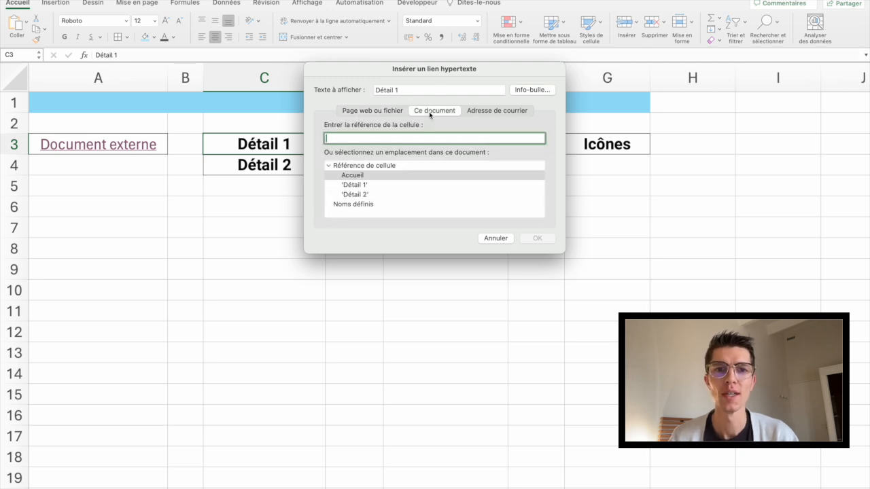
click(366, 186)
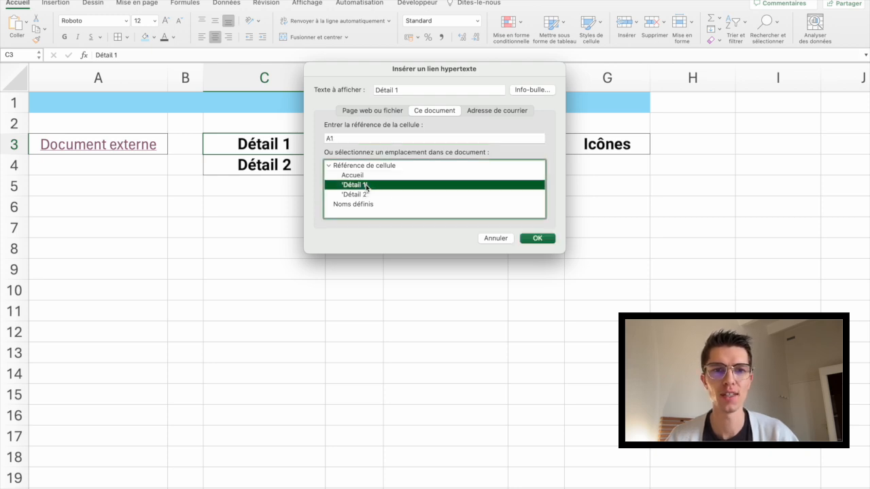
click(547, 239)
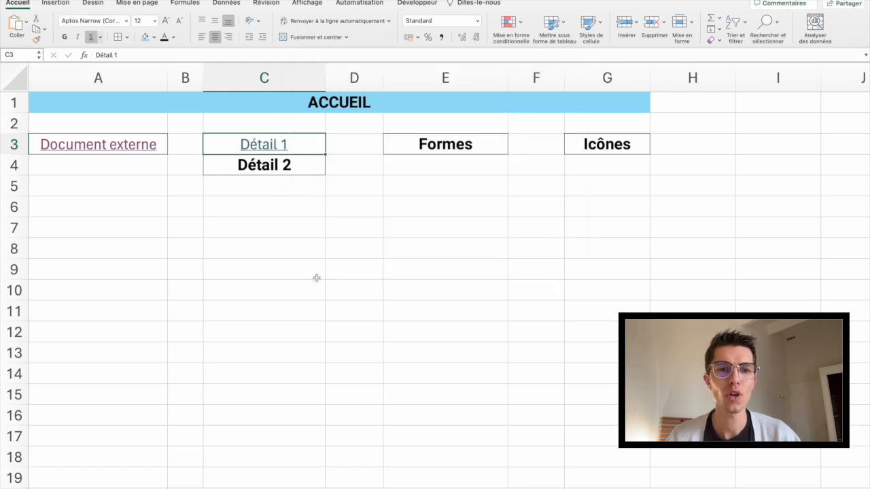
Step: Follow the Détail 1 link in C3 to check its target sheet, and return to the Accueil sheet
click(317, 278)
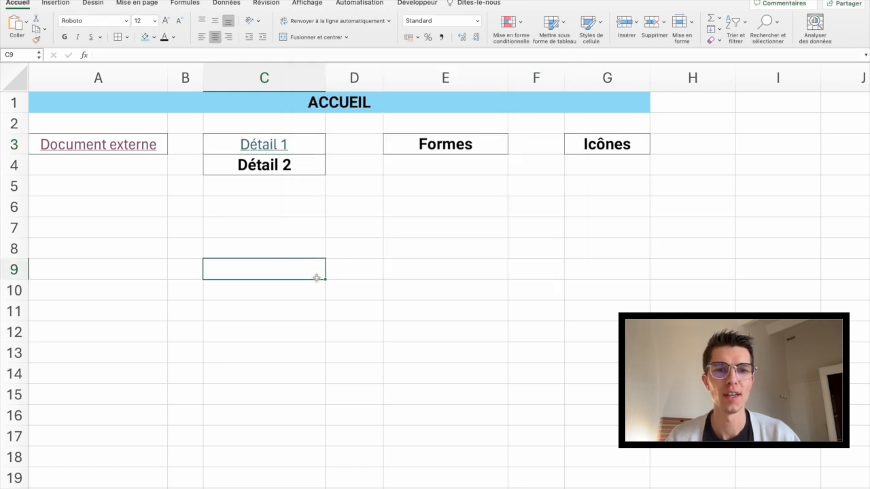
click(263, 149)
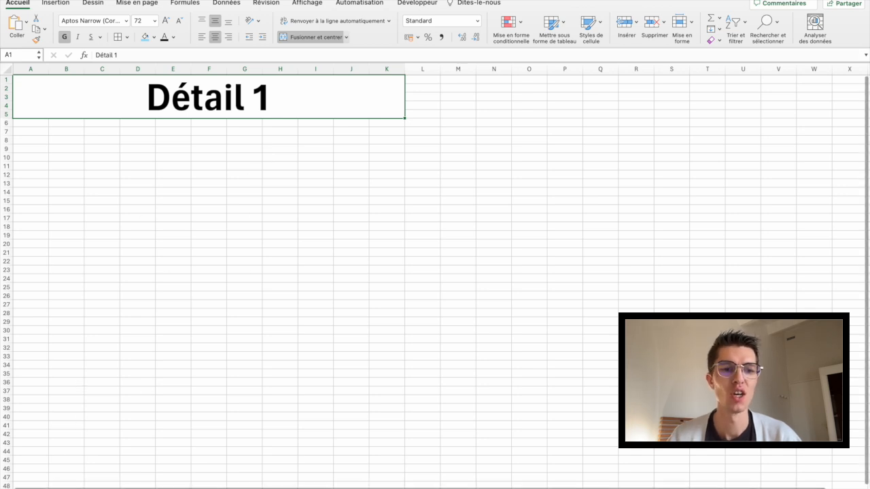
click(80, 488)
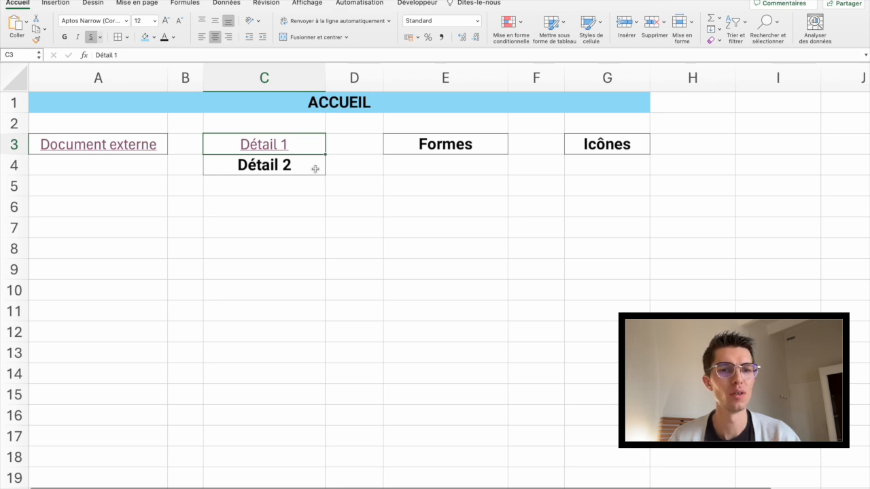
Step: Remove the underline from the Détail 1 link, copy the formatting of cell C4 onto it, and test the link
click(91, 39)
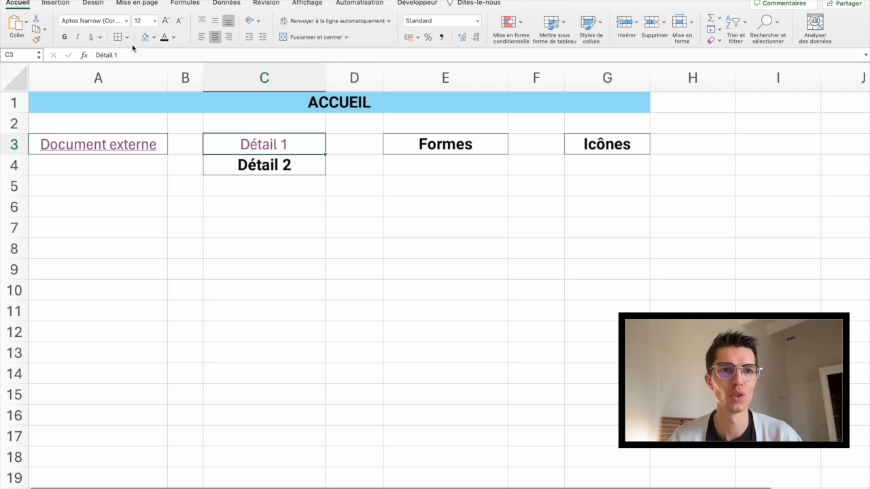
click(258, 165)
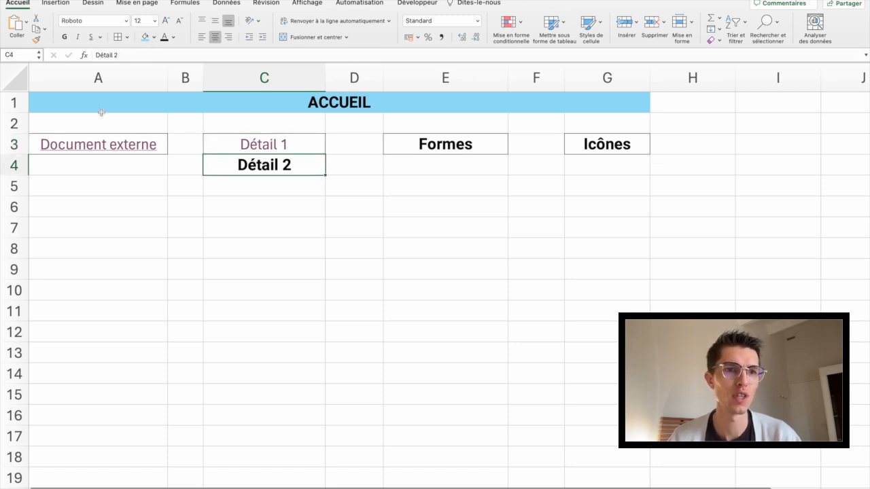
click(37, 41)
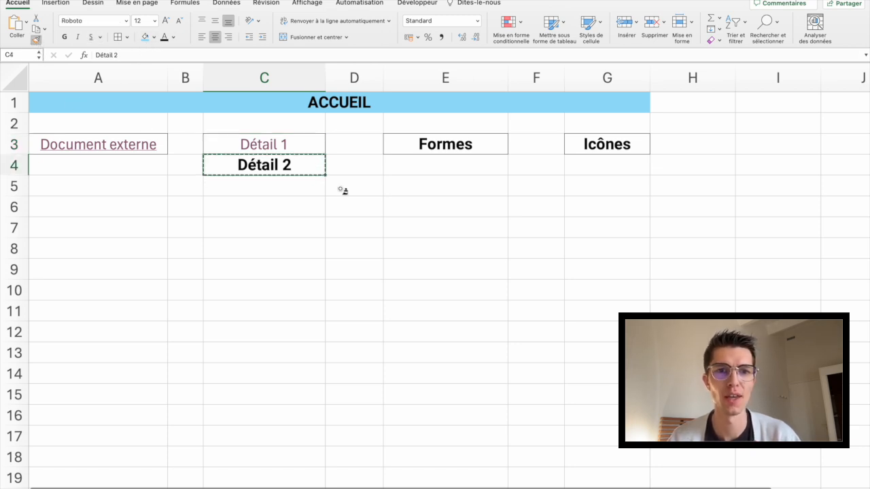
click(304, 147)
click(387, 179)
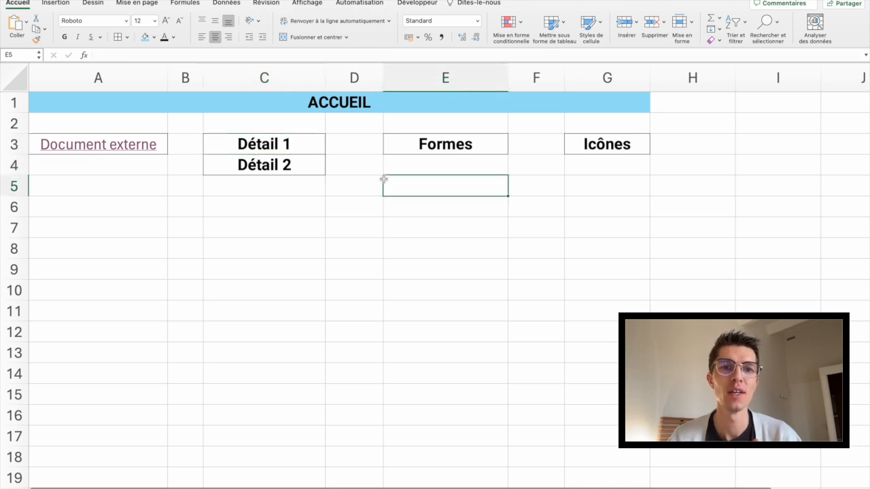
click(271, 148)
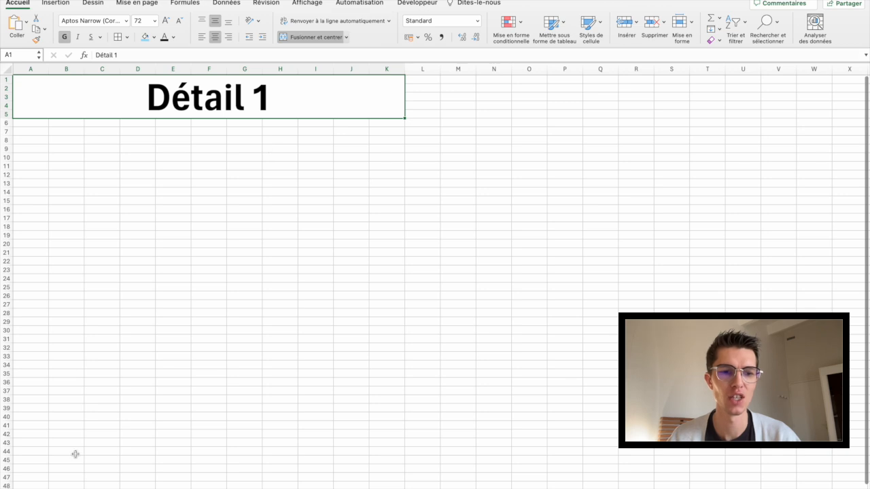
click(68, 488)
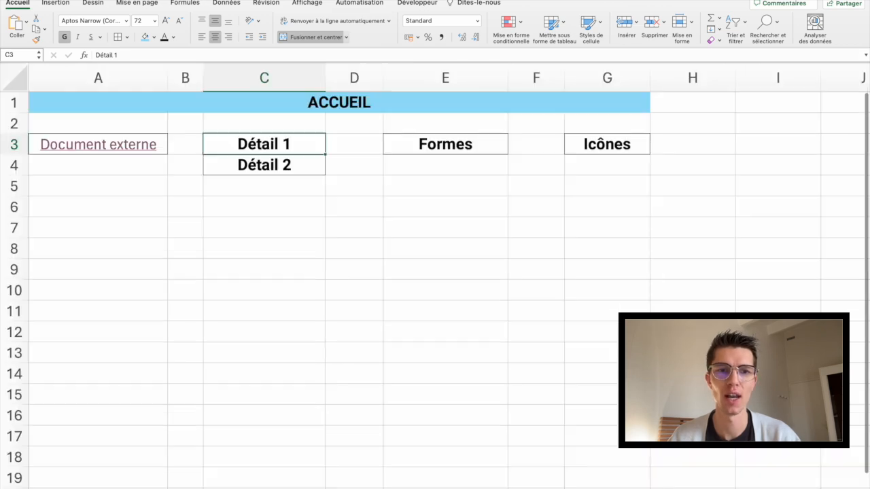
Step: Add a hyperlink on cell C4 to cell A1 of the 'Détail 2' sheet in this document
right_click(284, 171)
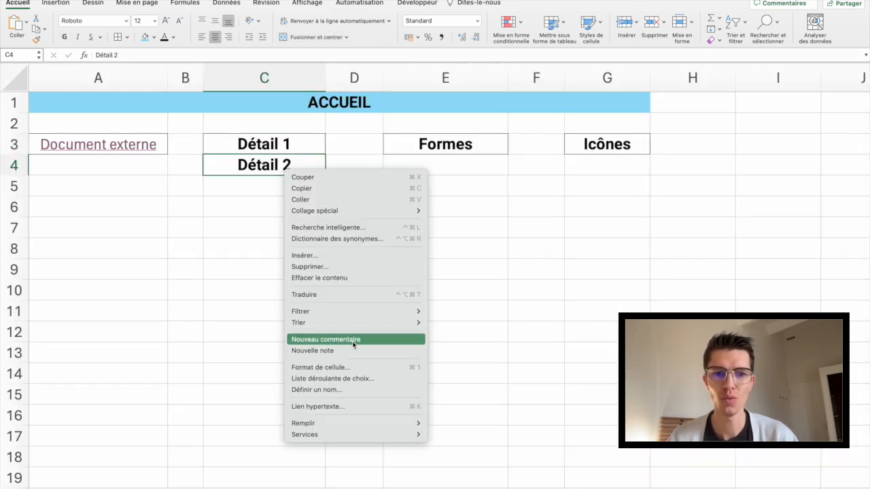
click(341, 407)
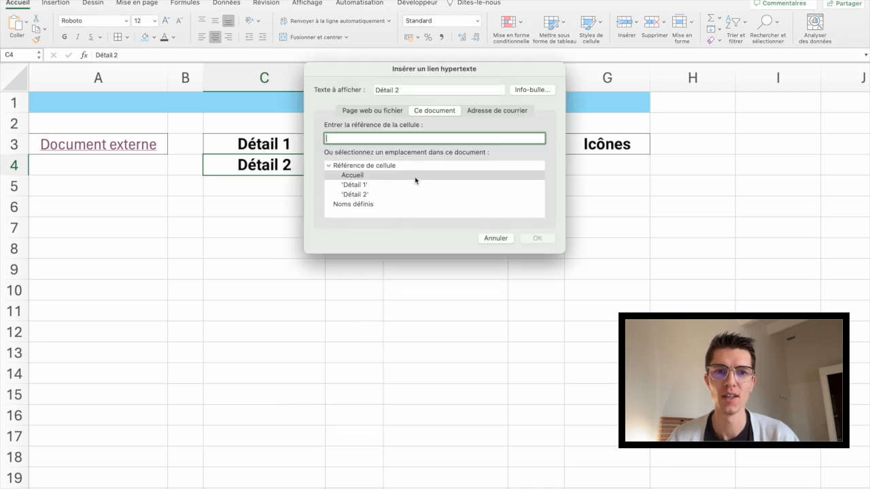
click(390, 195)
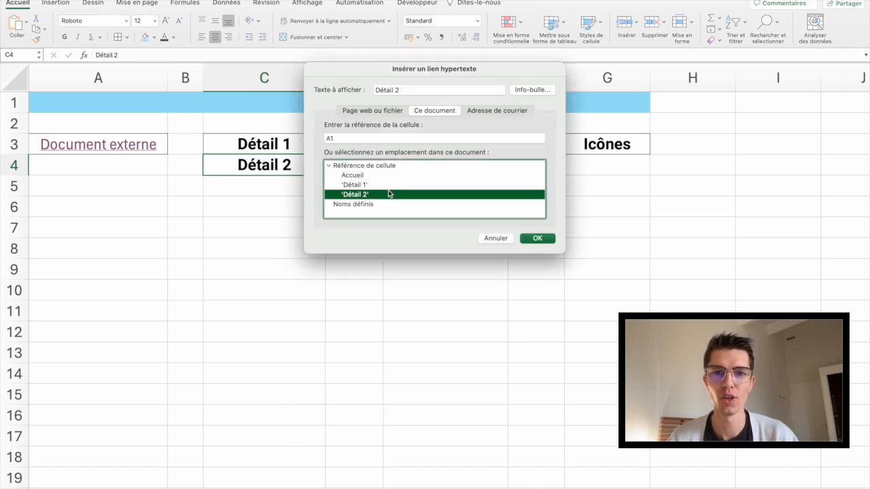
click(540, 240)
Step: Copy the formatting of the Formes cell E3 onto the Détail 2 link in C4, and try both detail links
click(414, 146)
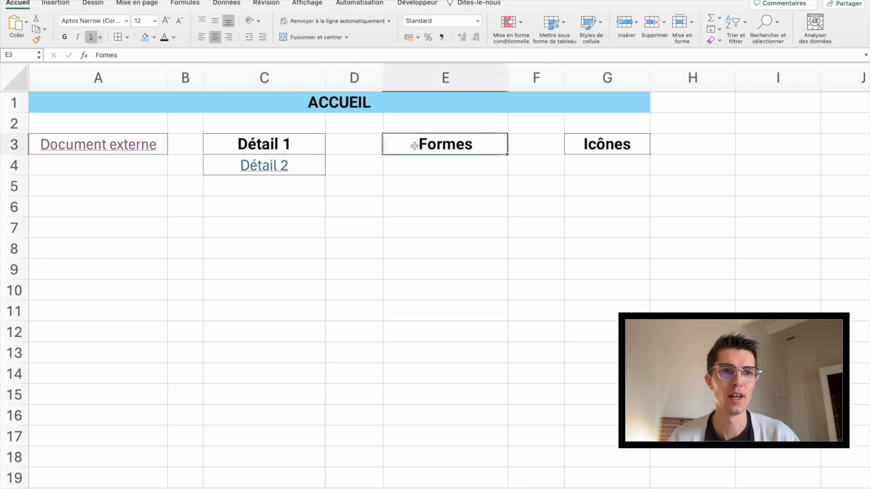
click(37, 40)
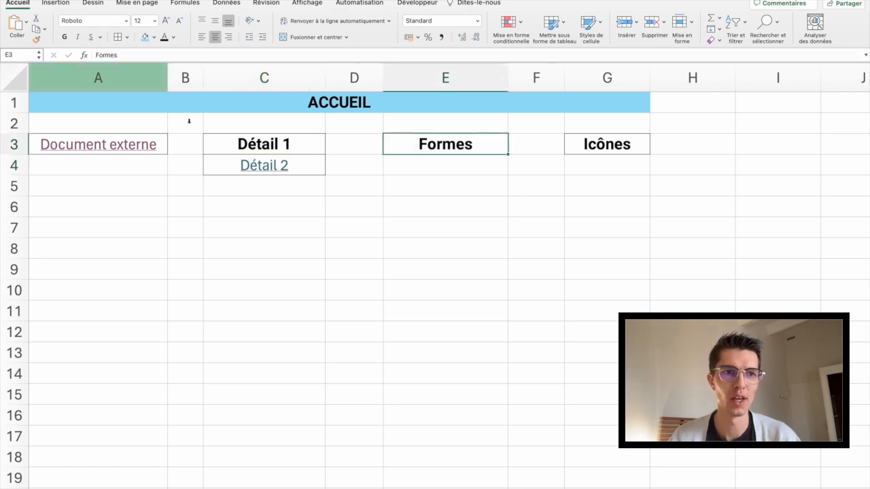
click(235, 170)
click(264, 207)
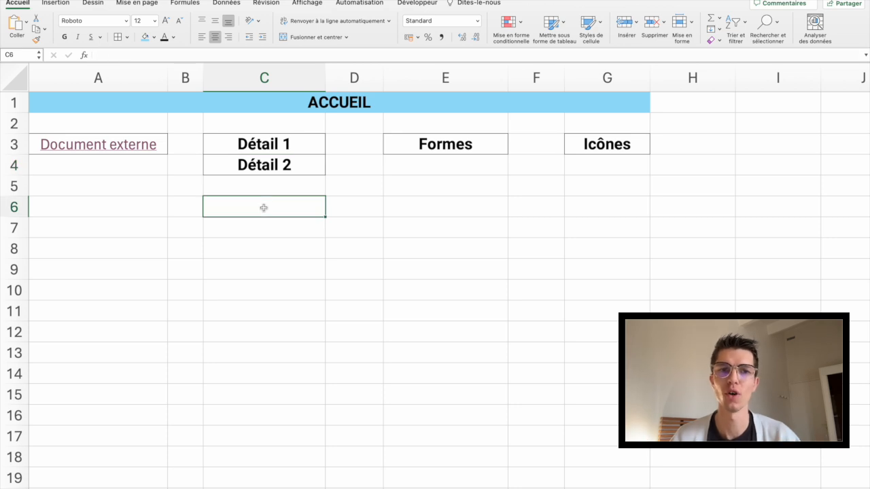
click(265, 165)
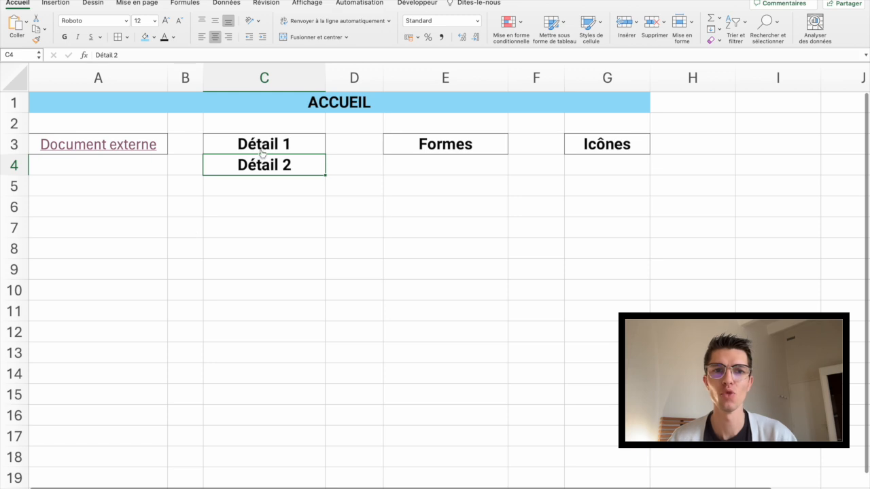
click(263, 145)
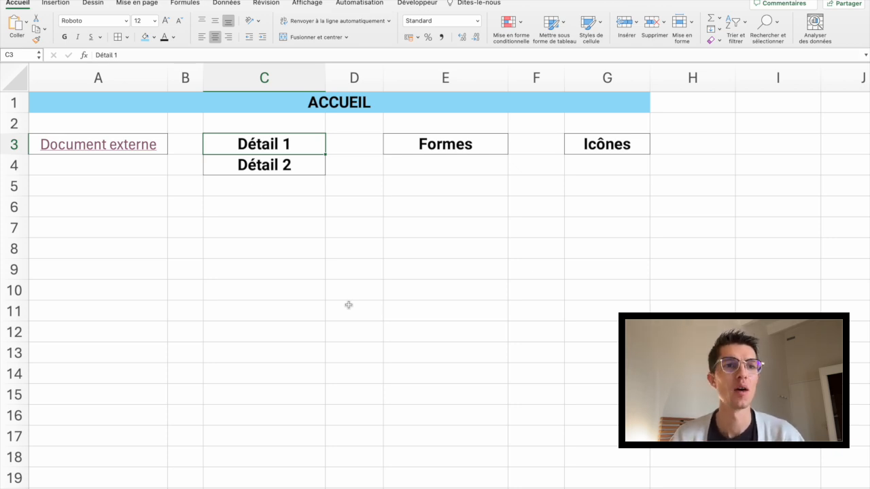
Step: Draw a rounded rectangle about 1.16" wide and 0.53" high below the Formes cell, containing the text "Détail 1"
click(55, 3)
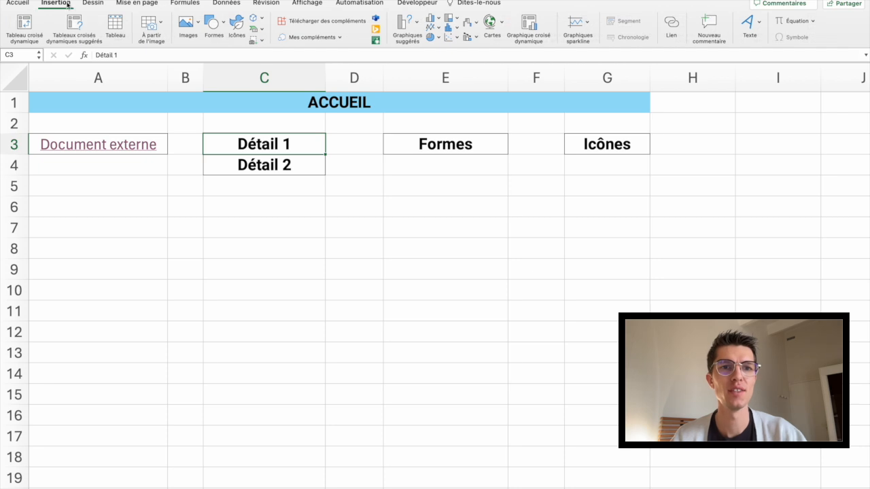
click(212, 24)
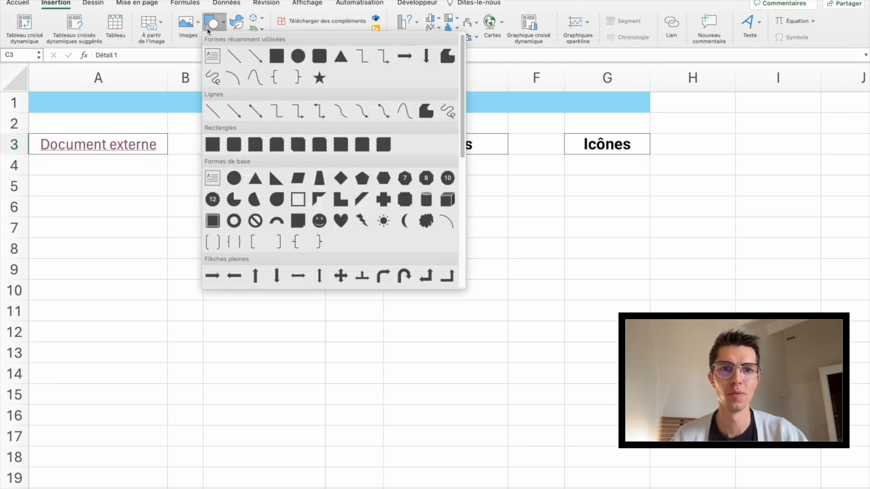
click(312, 59)
drag(396, 182, 506, 231)
text(Détail 1)
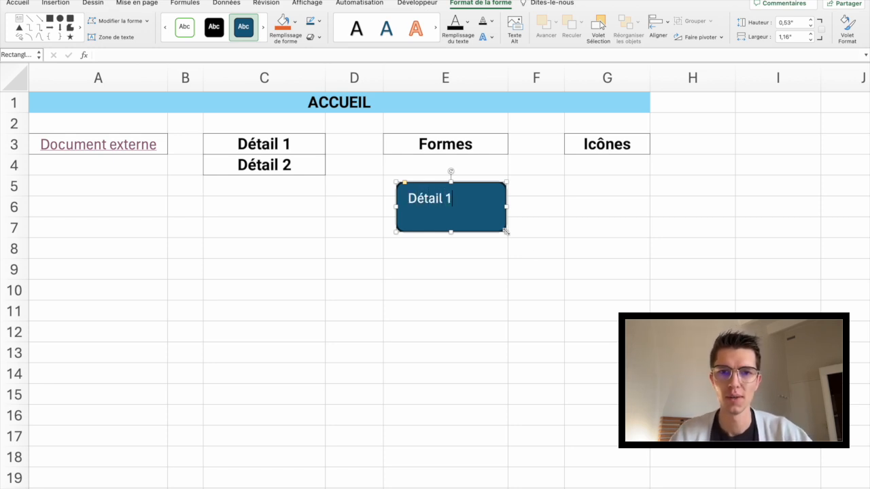
Step: Give the Détail 1 shape the intense bright blue theme style and centre its text horizontally and vertically
click(214, 45)
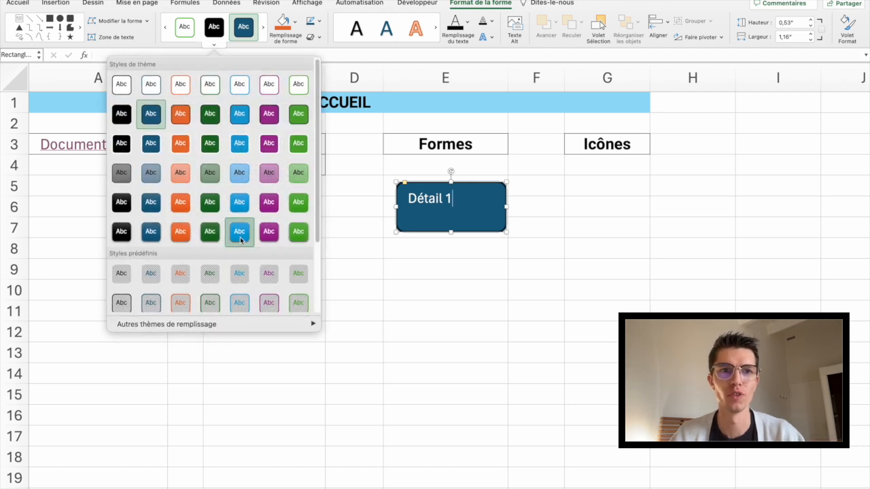
click(240, 231)
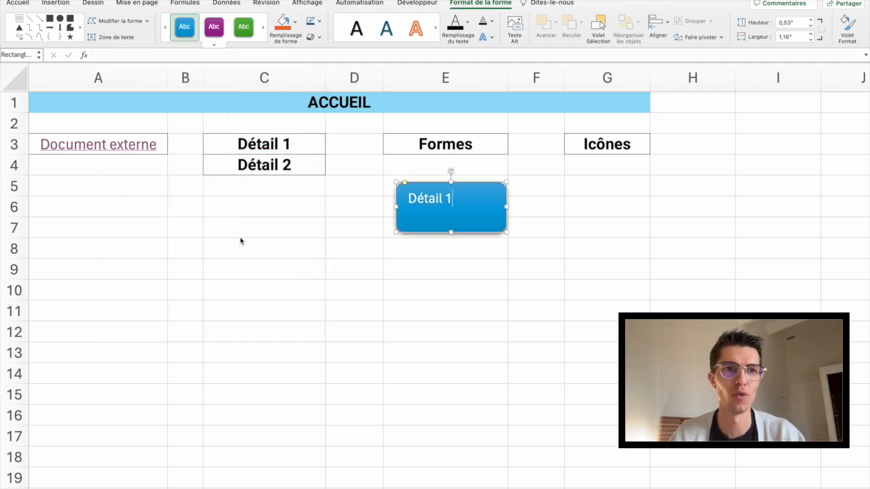
click(28, 4)
click(215, 38)
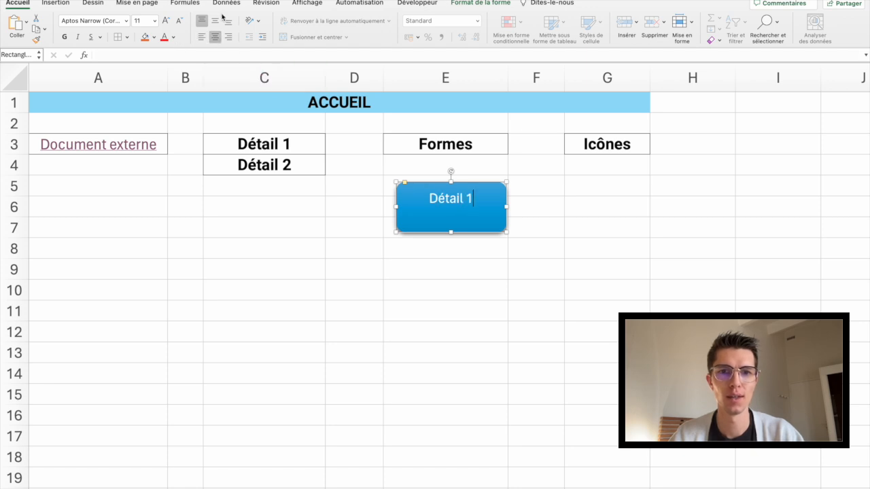
click(215, 21)
Step: Move the Détail 1 shape closer to the Formes cell and place a copy of it underneath, labelled "Détail 2"
click(455, 253)
drag(495, 220, 487, 203)
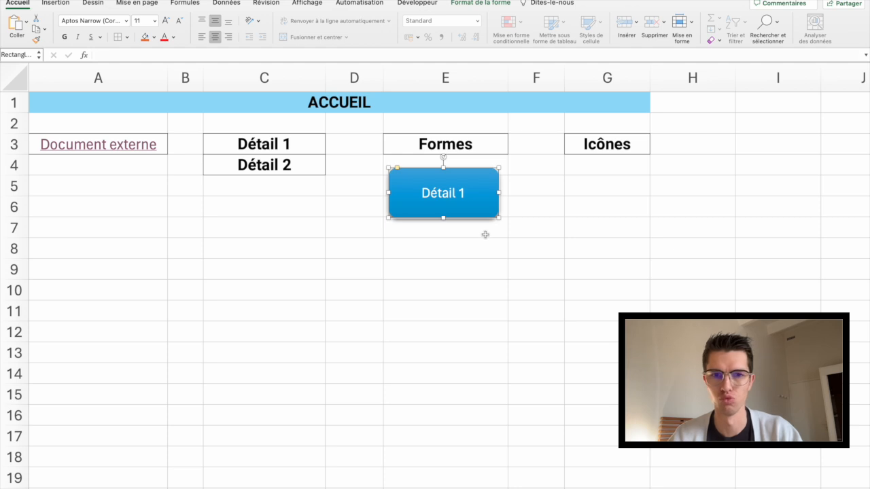
key(super+v)
double_click(478, 209)
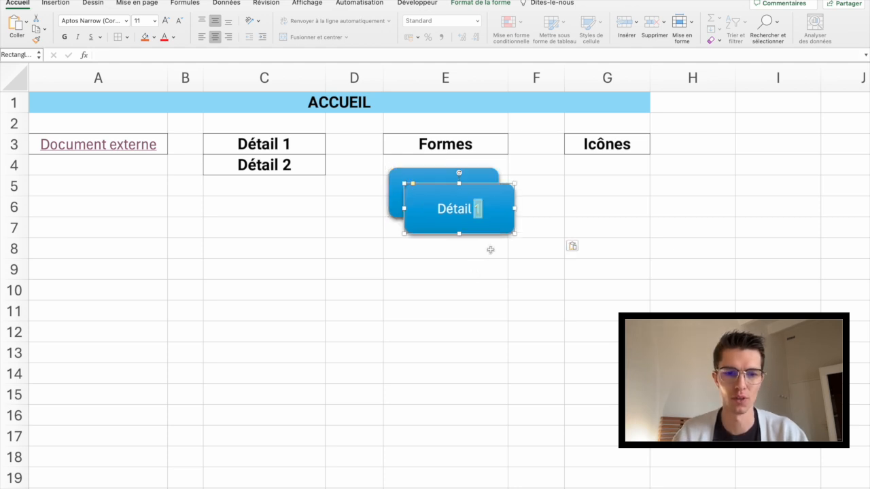
text(2)
click(489, 250)
drag(492, 227, 479, 272)
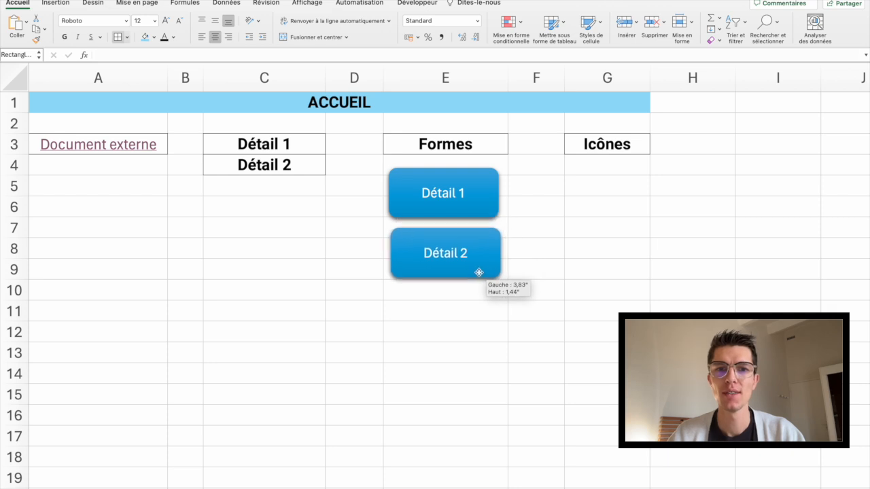
Step: Link the Détail 1 shape to cell A1 of the 'Détail 1' sheet in this document, test it, and return to the home sheet
click(473, 213)
right_click(473, 214)
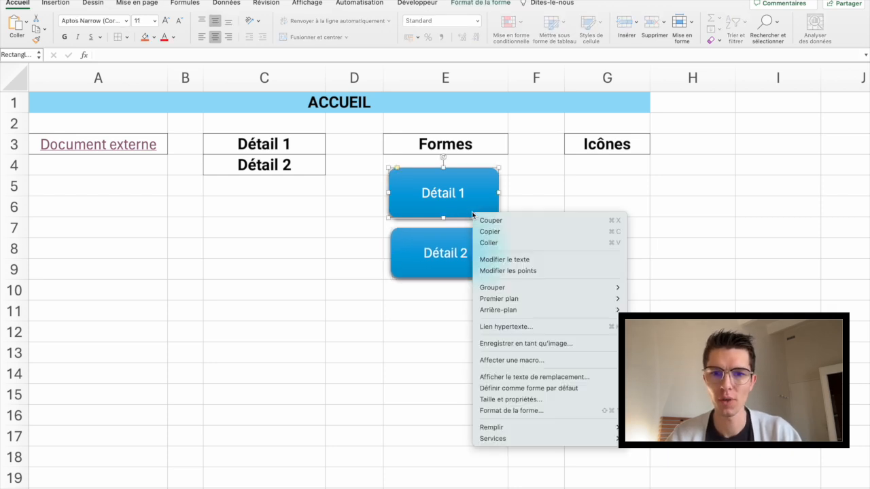
click(525, 328)
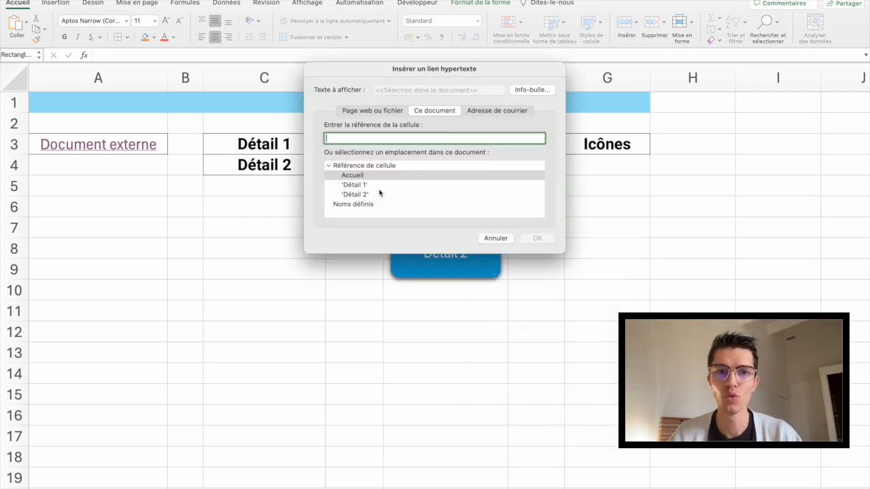
click(377, 185)
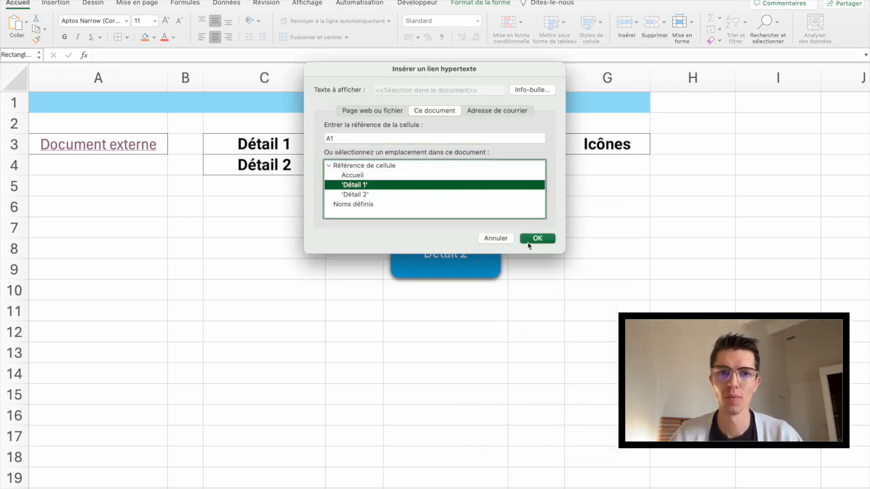
click(536, 238)
click(533, 245)
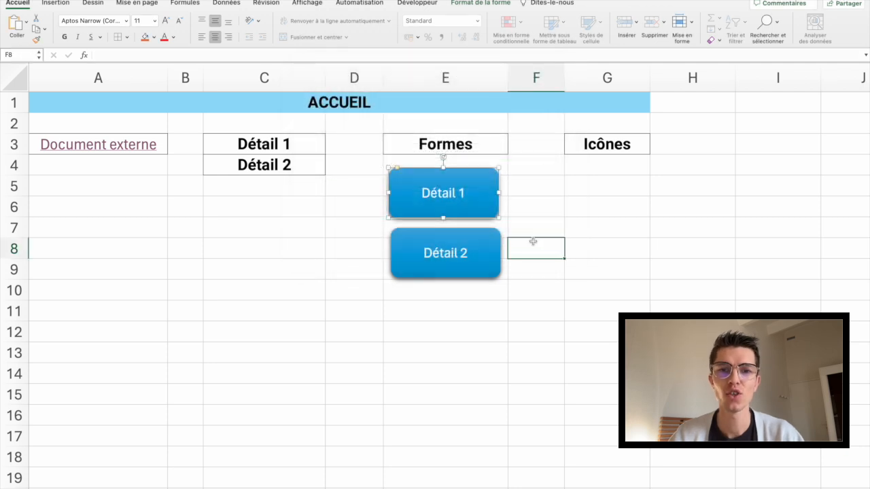
click(490, 209)
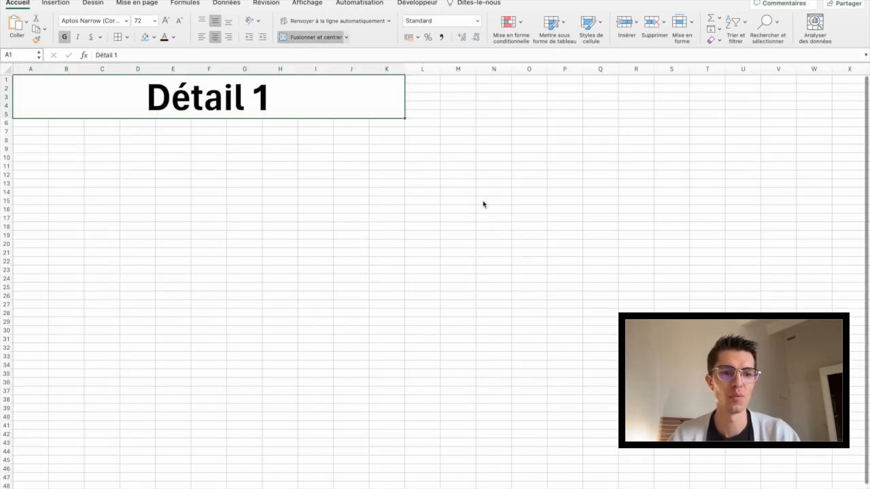
click(64, 488)
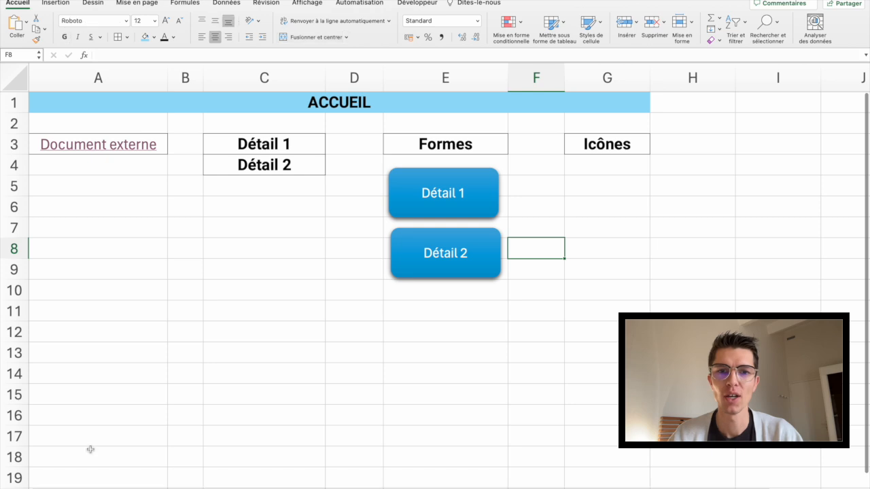
Step: Link the Détail 2 shape to the 'Détail 2' sheet in this document, test it, and return to the home sheet
right_click(446, 271)
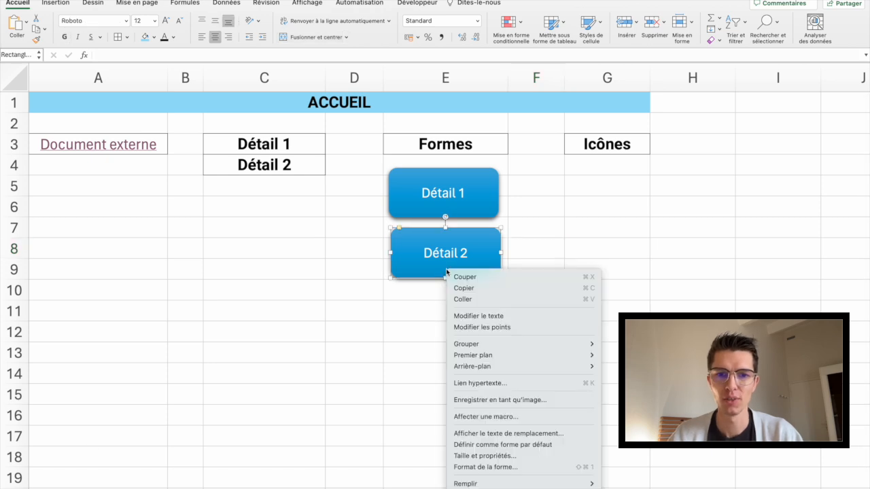
click(516, 386)
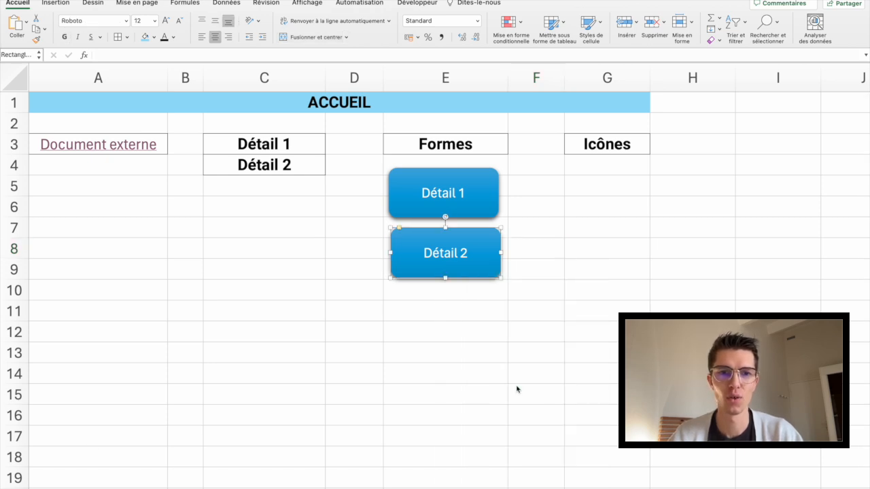
click(396, 195)
click(537, 238)
click(566, 232)
click(496, 252)
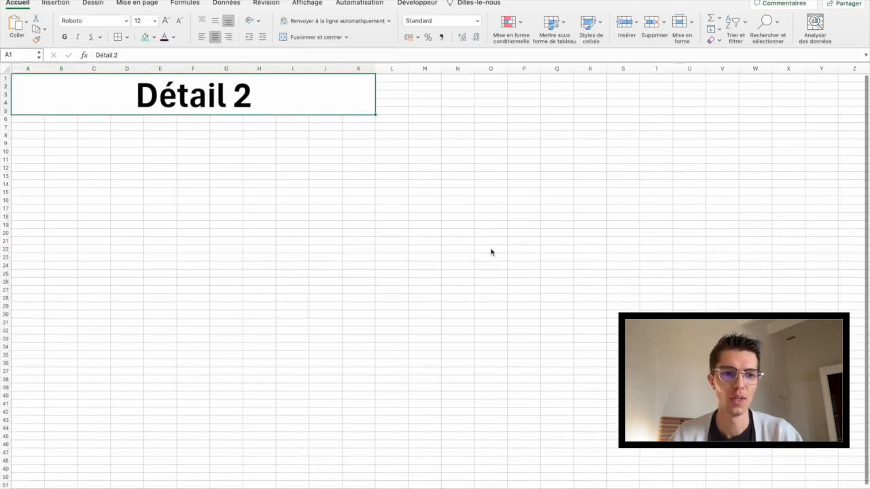
click(82, 484)
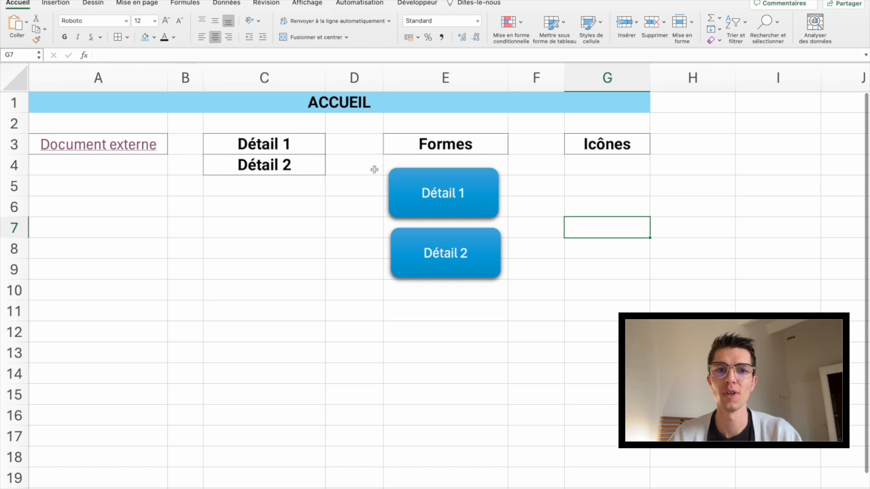
Step: Try the Détail 1 shape's link once more and return to the home sheet
click(397, 181)
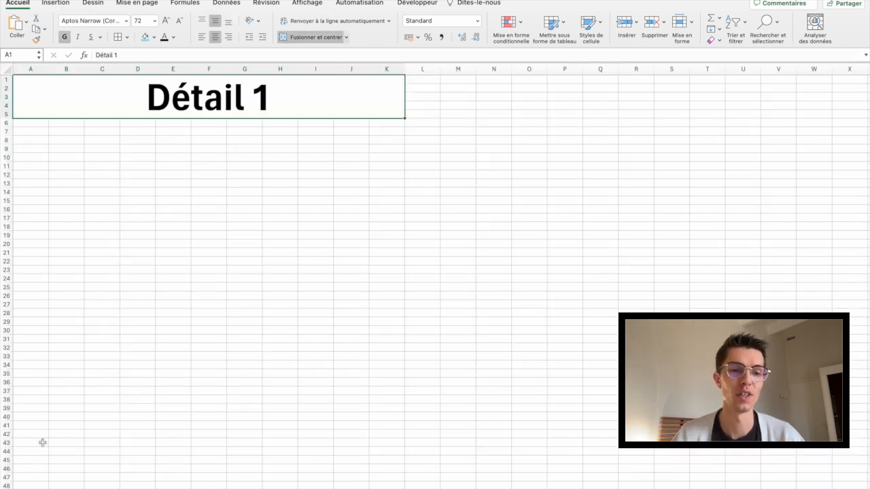
click(46, 483)
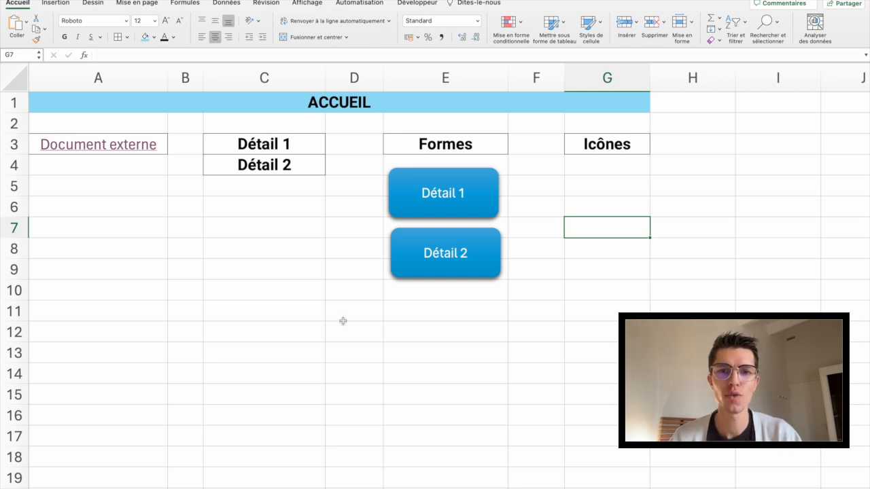
Step: On the Détail 1 sheet, insert a solid house icon from an icon search for "maison" and place it beside the title, over columns L and M
click(451, 200)
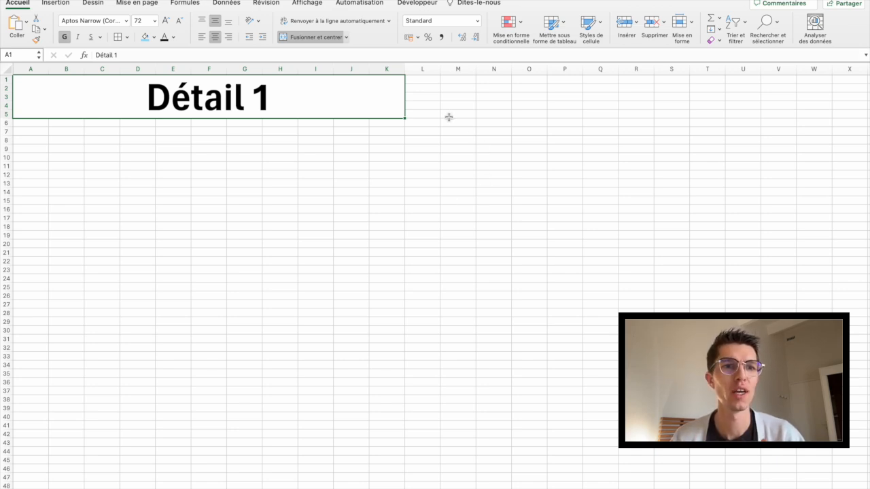
click(57, 6)
click(237, 27)
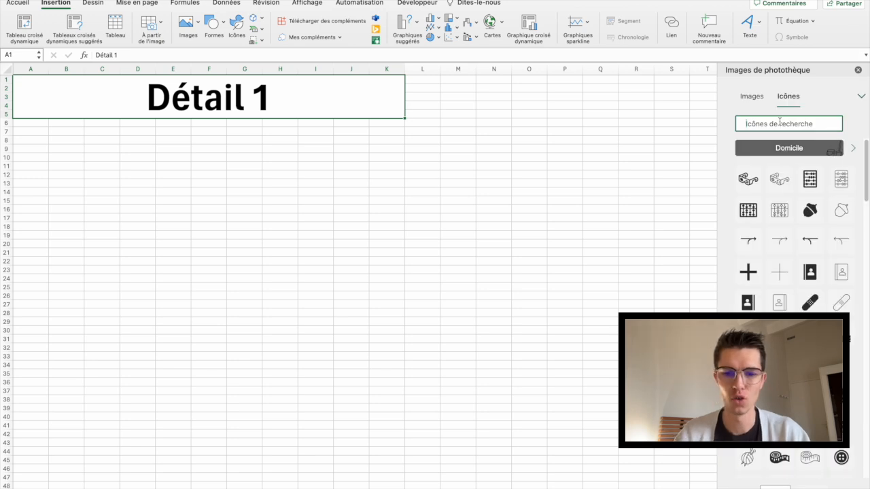
text(maison)
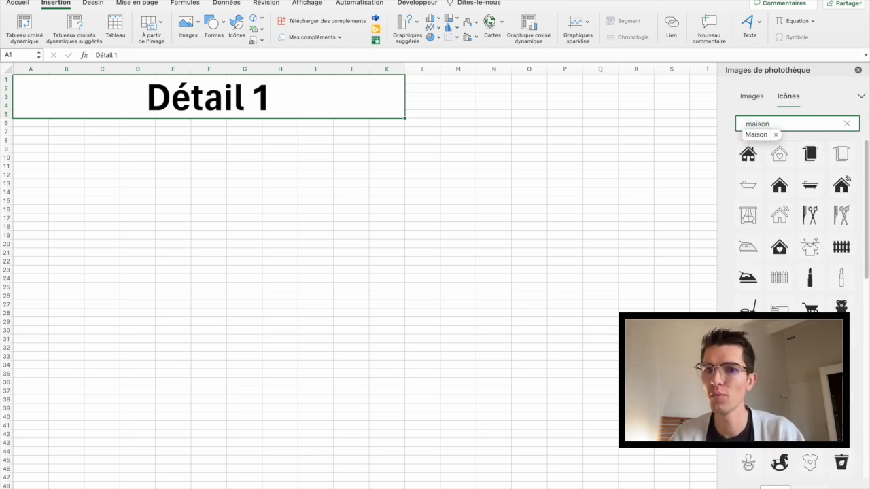
click(776, 187)
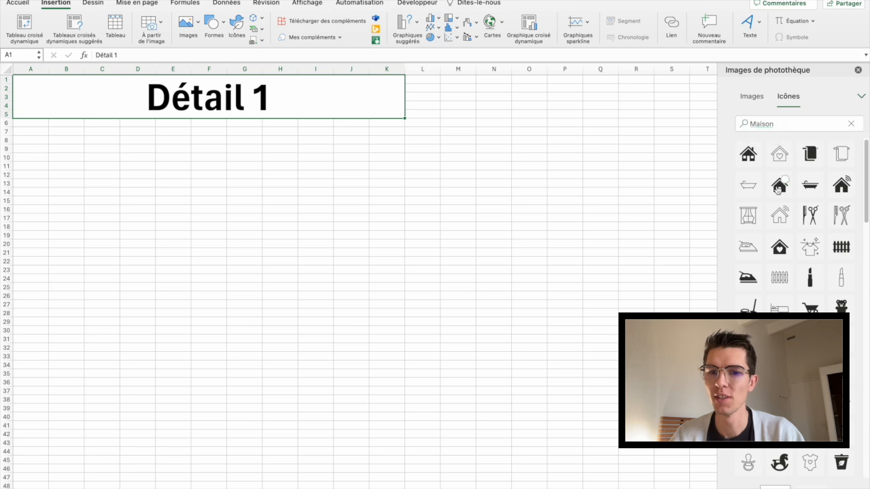
click(811, 487)
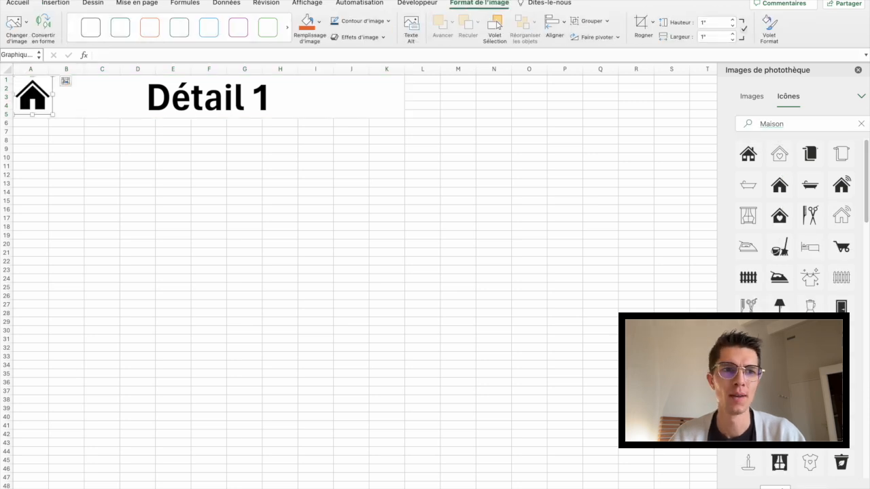
drag(53, 95, 441, 105)
click(487, 127)
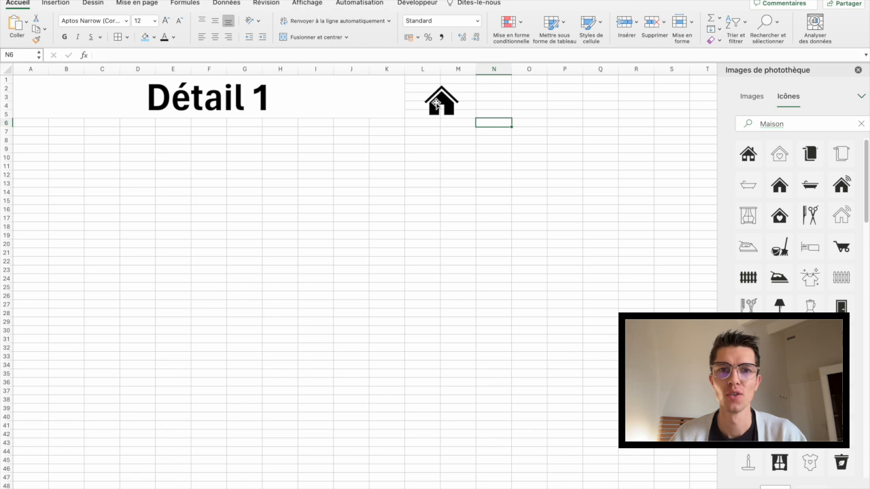
Step: Link the house icon on the Détail 1 sheet to cell A1 of the Accueil sheet and close the icon library
right_click(437, 104)
click(483, 228)
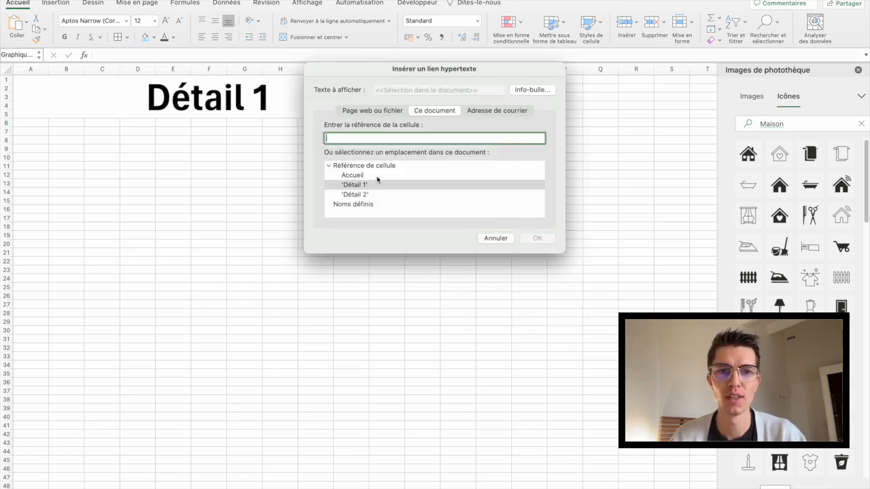
click(376, 175)
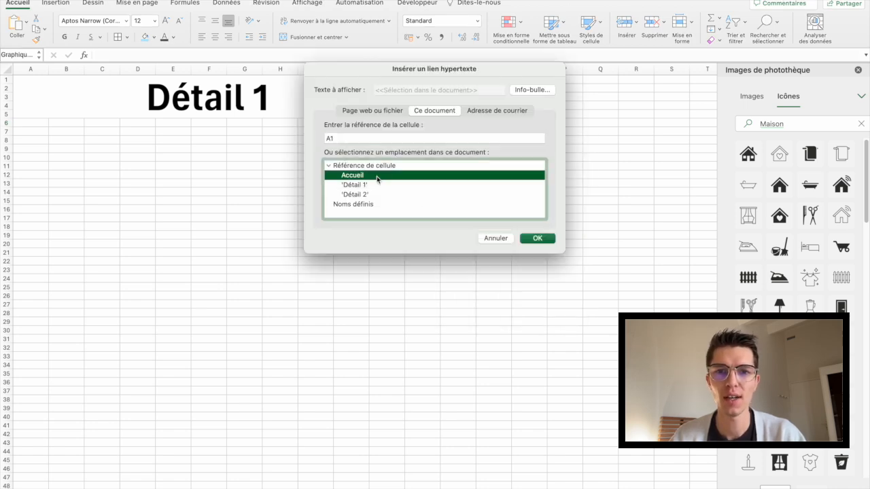
click(536, 238)
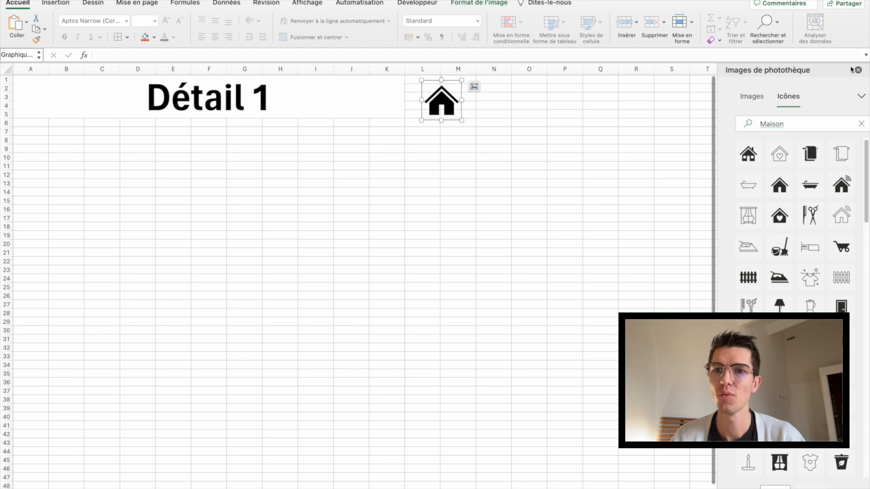
click(856, 71)
click(460, 132)
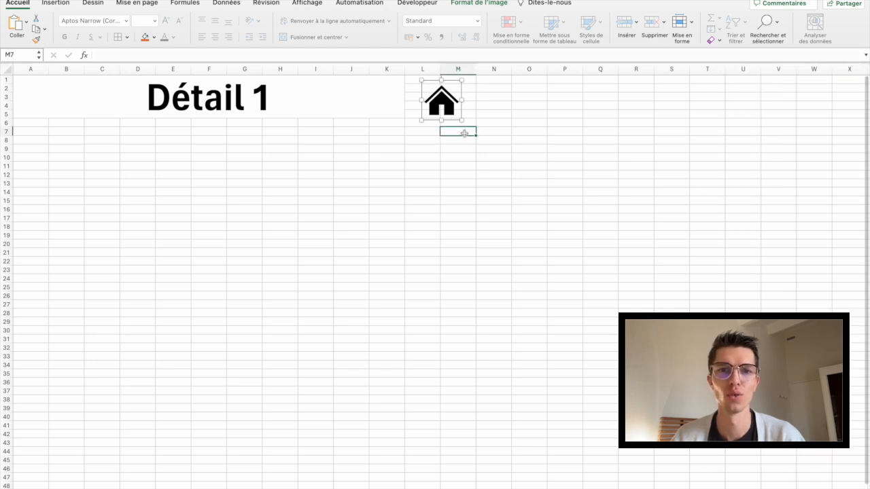
Step: Test going back and forth between the Détail 1 and home sheets with the house icon and the Détail 1 shape
click(448, 112)
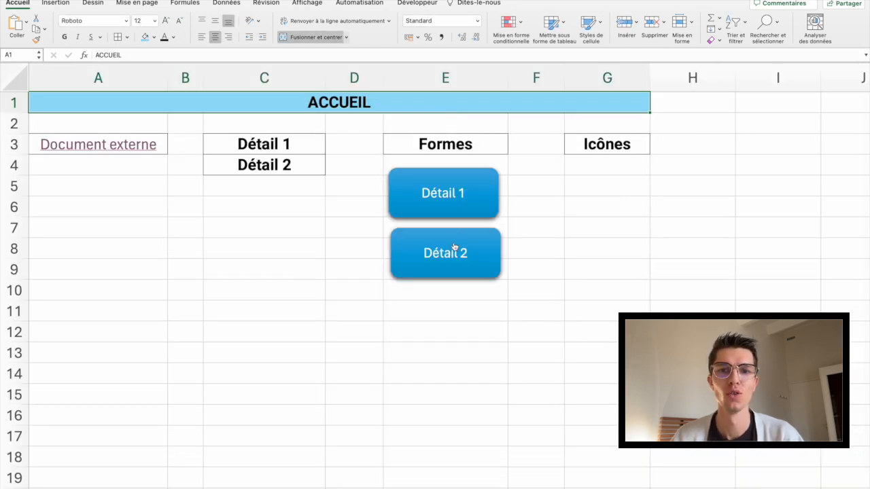
click(441, 193)
click(441, 115)
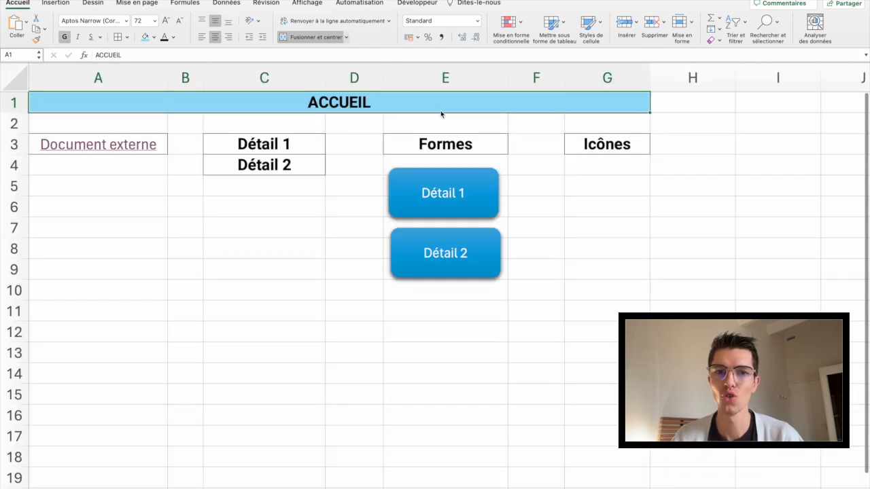
click(433, 178)
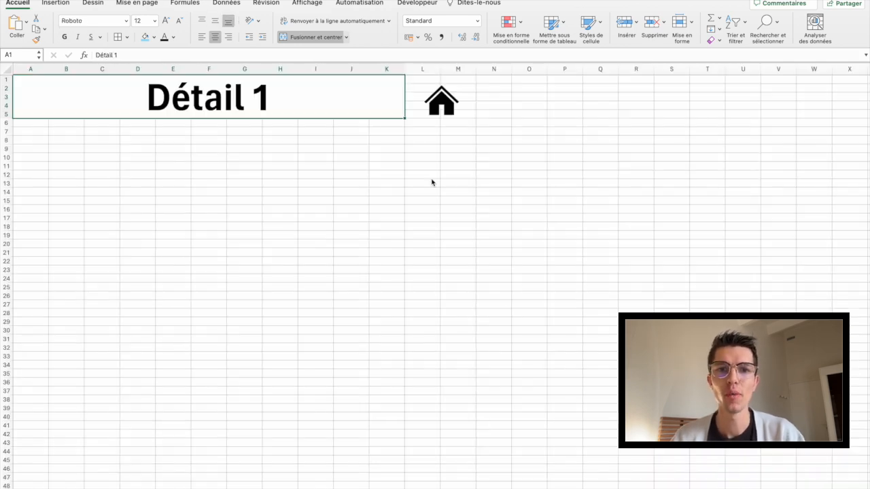
Step: Copy the linked house icon from the Détail 1 sheet to the Détail 2 sheet, beside the title over columns L and M
right_click(441, 115)
key(Escape)
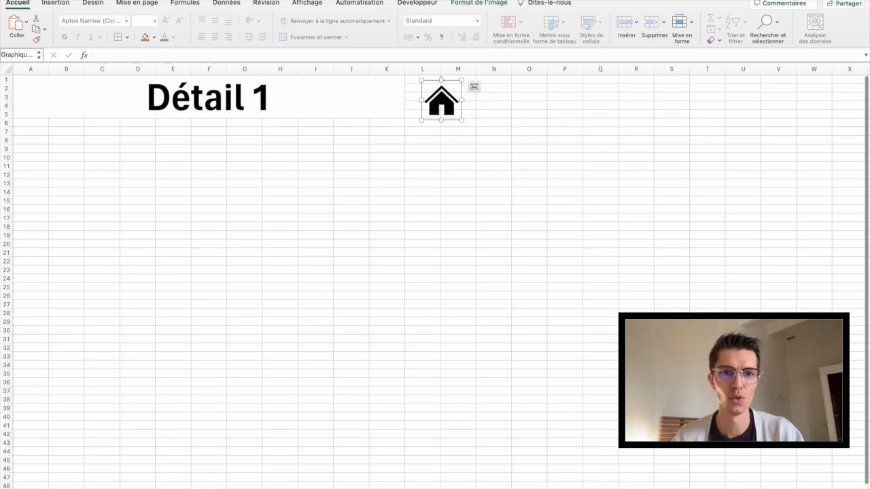
key(ctrl+Page_Down)
key(super+v)
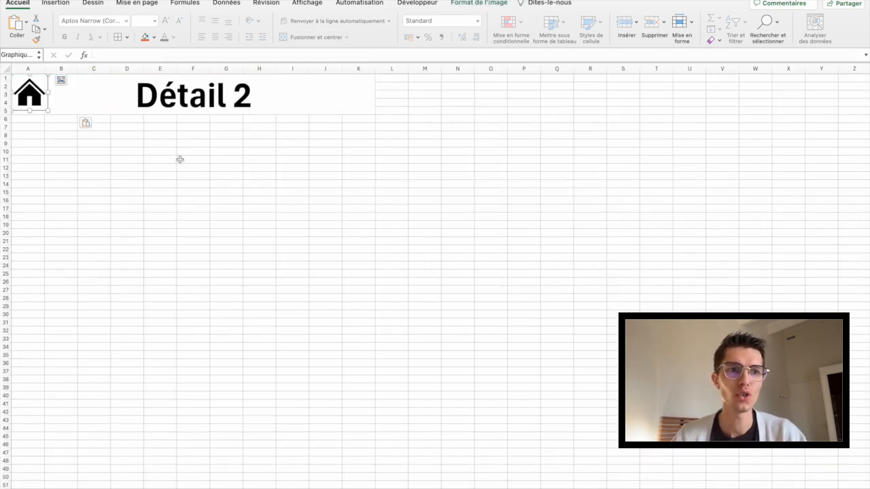
drag(36, 94, 411, 93)
click(458, 97)
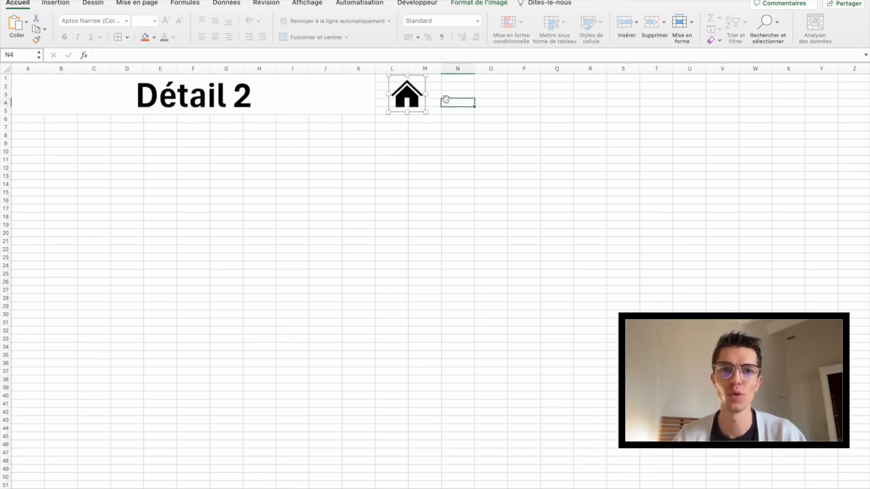
Step: Test the house icons on both detail sheets together with the Détail 1 and Détail 2 shapes, ending on the home sheet
click(410, 99)
click(451, 234)
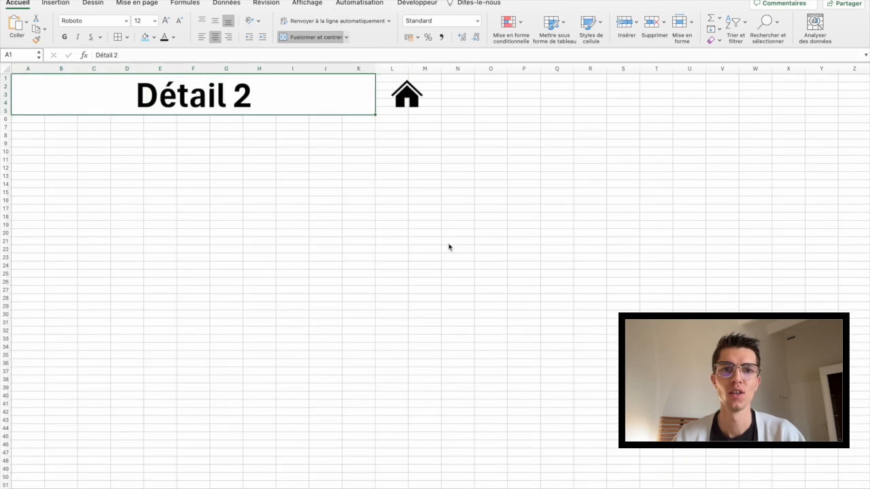
click(410, 102)
click(440, 197)
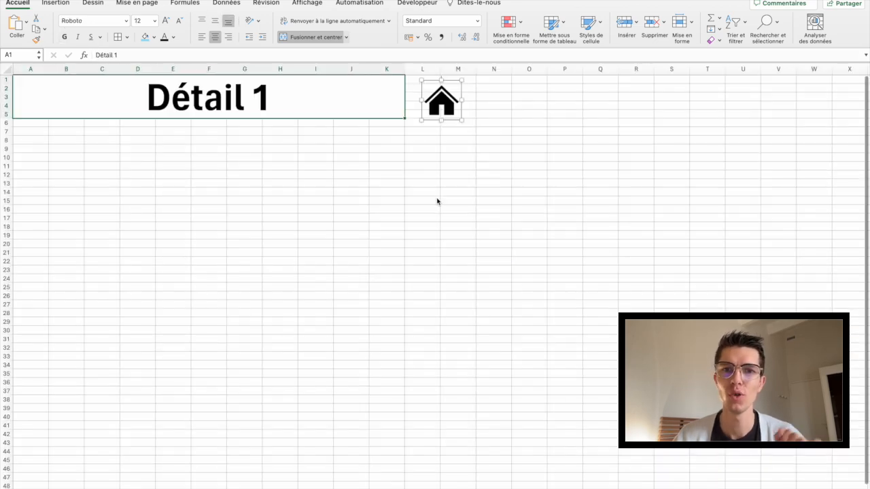
click(441, 99)
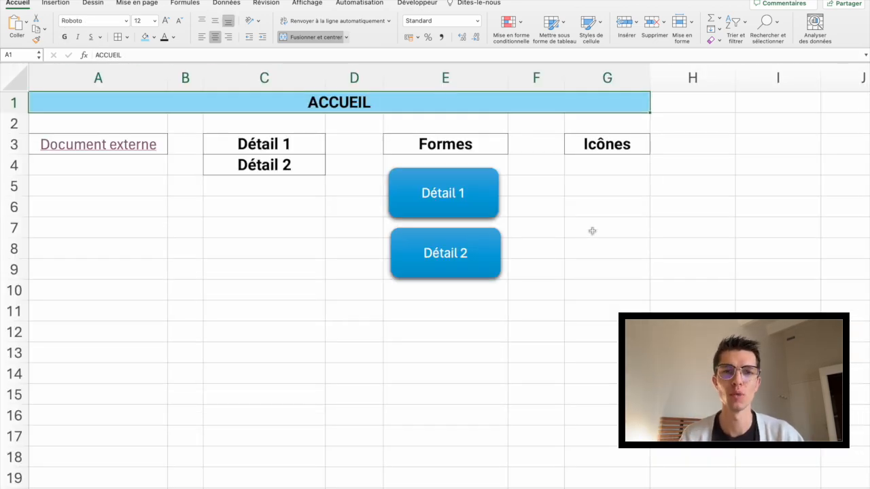